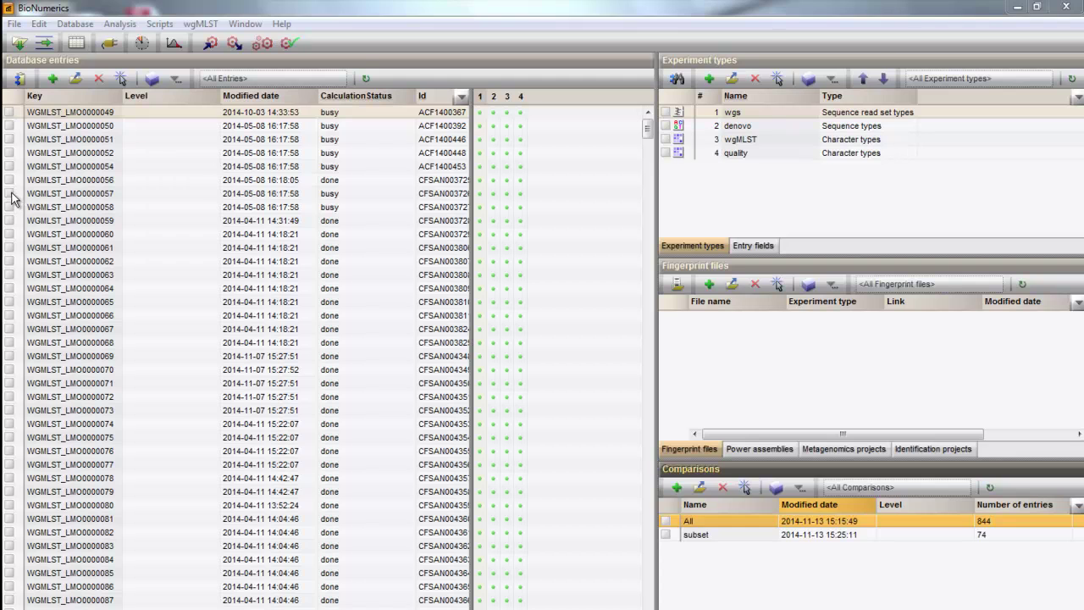
# - Tick entries WGMLST_LMO0000057 and WGMLST_LMO0000054 and bring up the Submit jobs dialog
pyautogui.click(10, 194)
pyautogui.click(10, 167)
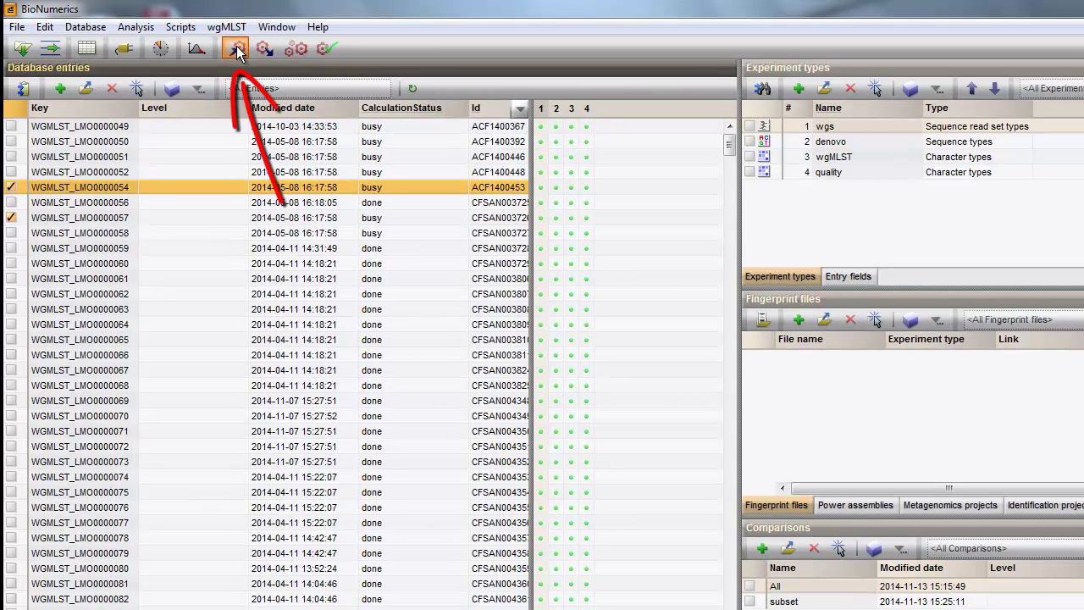
pyautogui.click(238, 50)
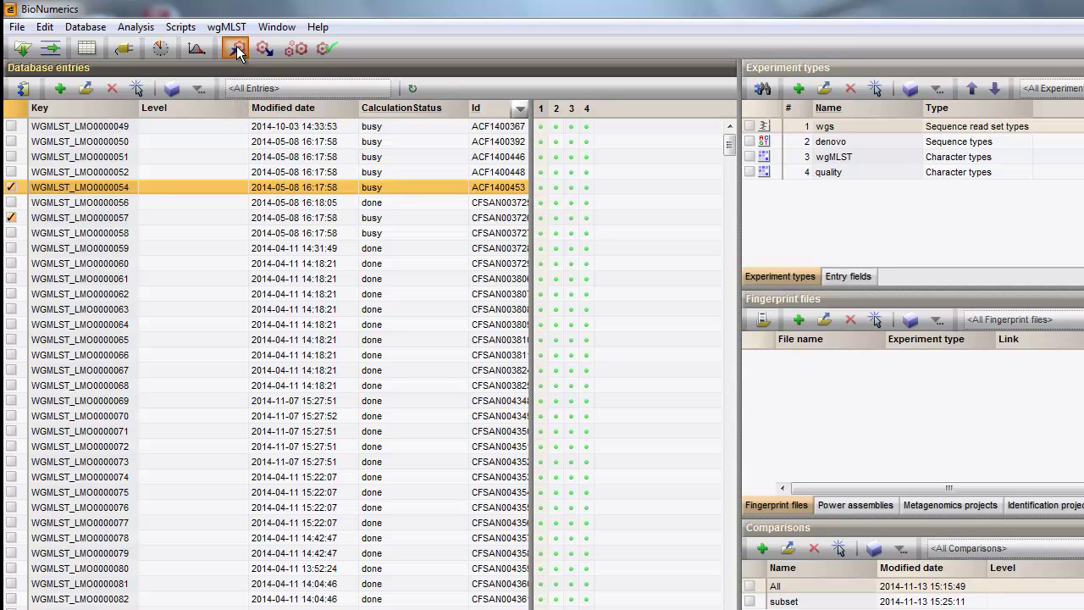
# - Review all three algorithm settings unchanged, then select Assembly-free calls and De novo assembly
pyautogui.click(238, 49)
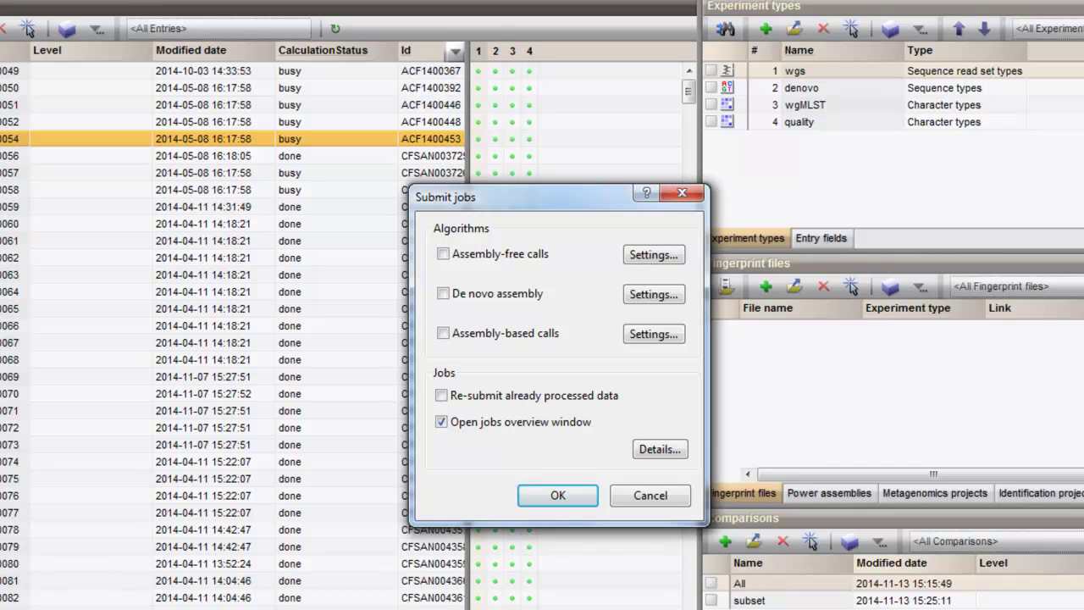
pyautogui.click(645, 258)
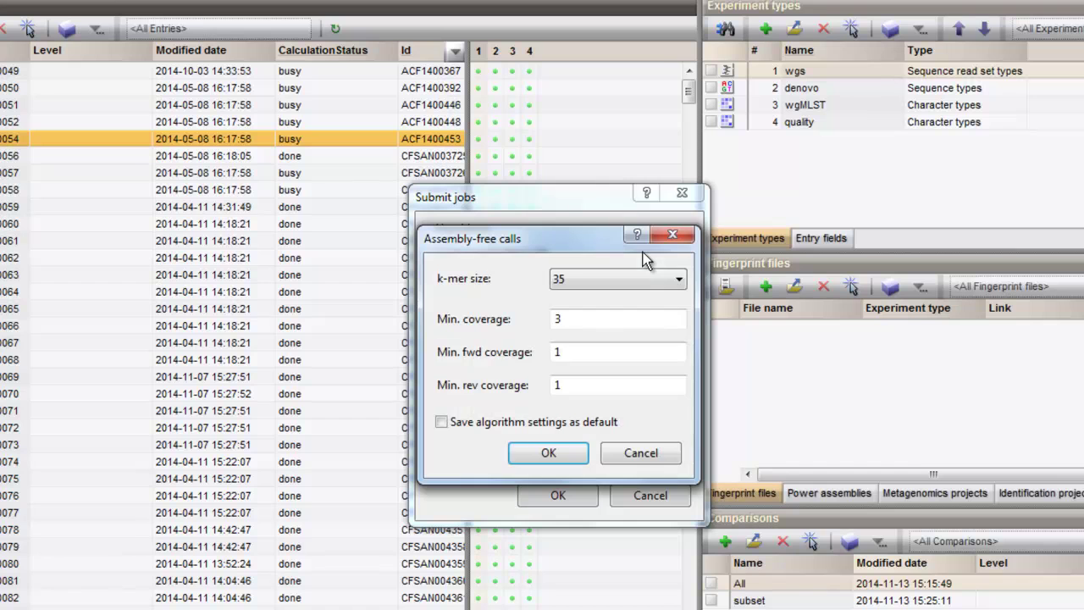
pyautogui.click(666, 453)
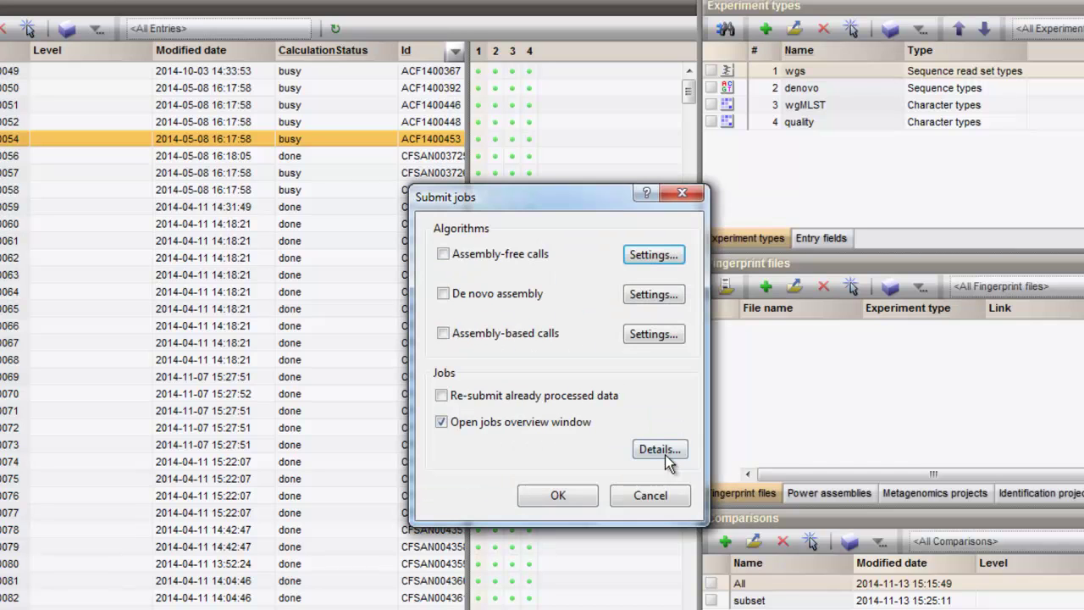
pyautogui.click(663, 294)
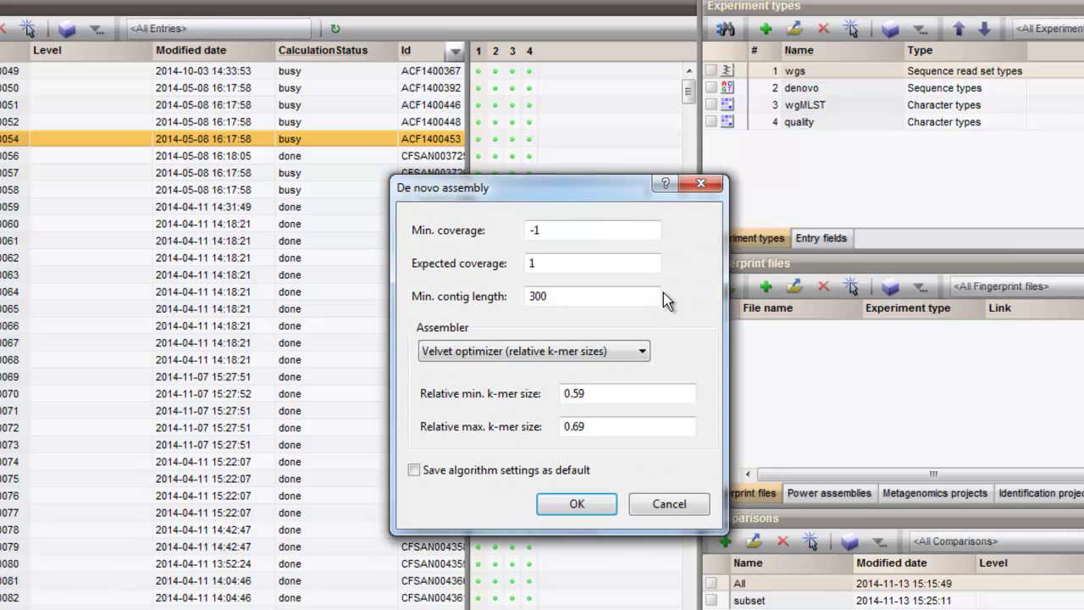
pyautogui.click(669, 504)
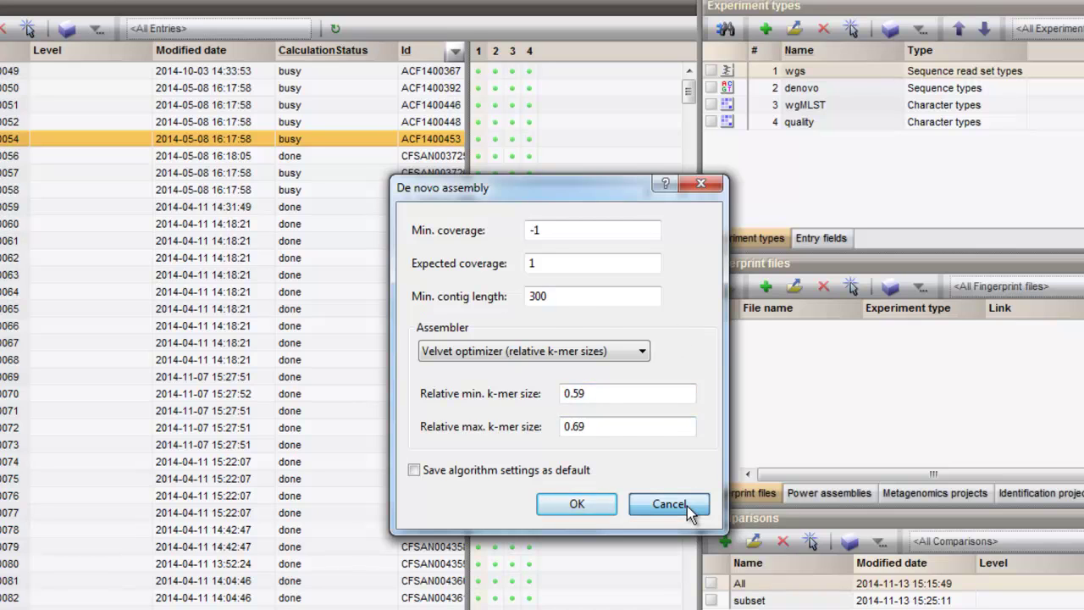
pyautogui.click(677, 338)
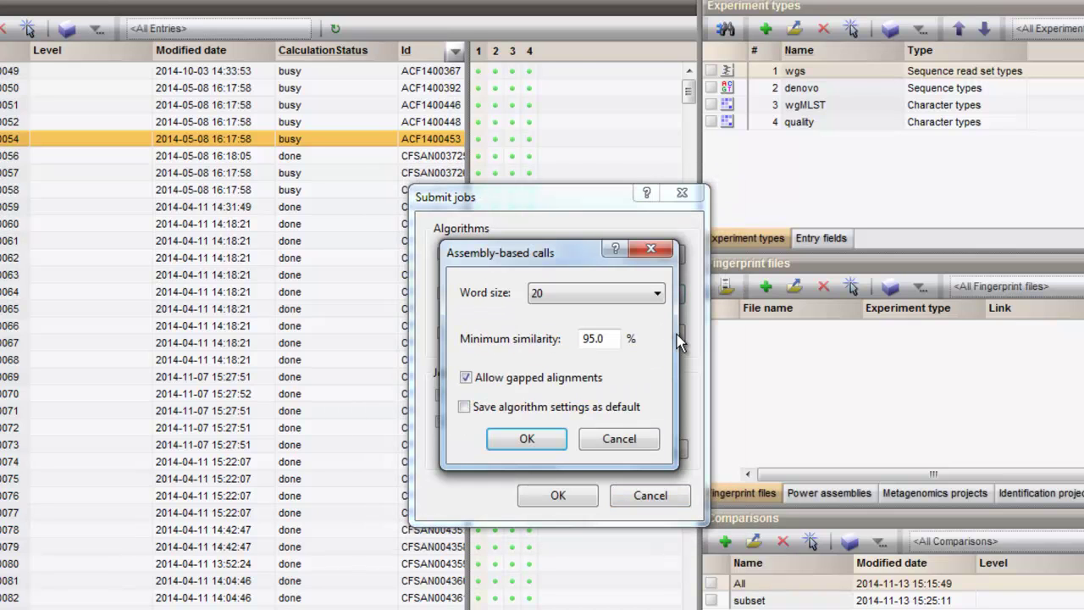
pyautogui.click(654, 444)
pyautogui.click(443, 254)
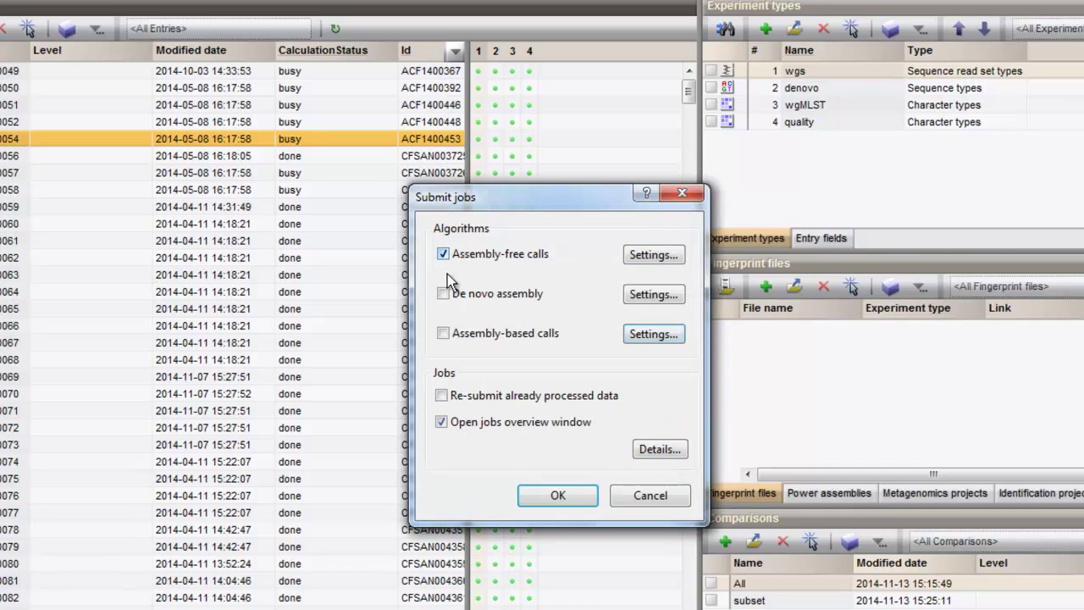
pyautogui.click(446, 296)
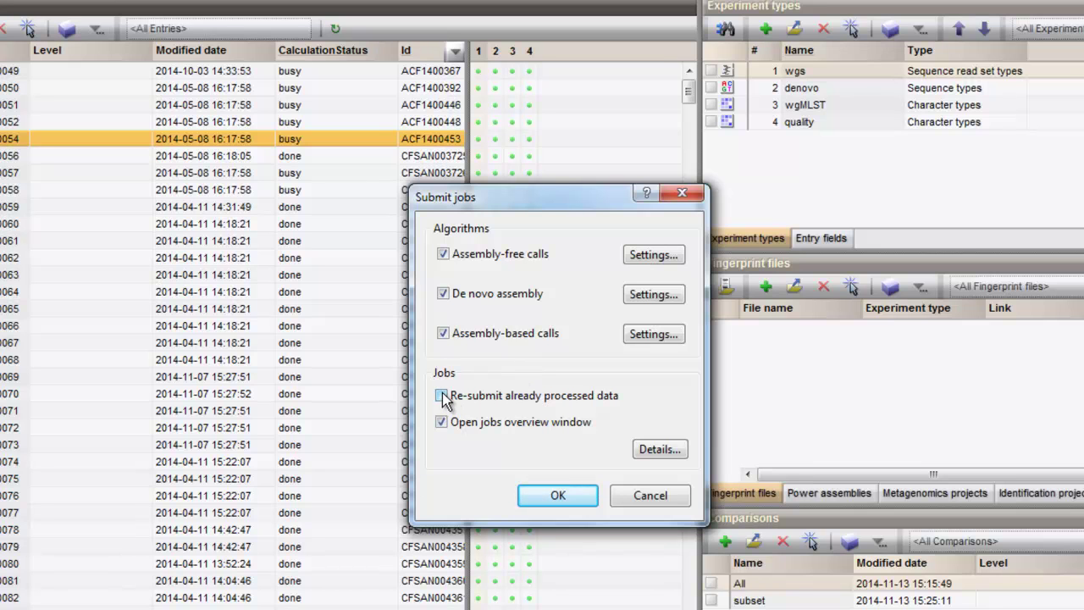
# - Confirm the six-job count and submit all three algorithms for both entries
pyautogui.click(678, 452)
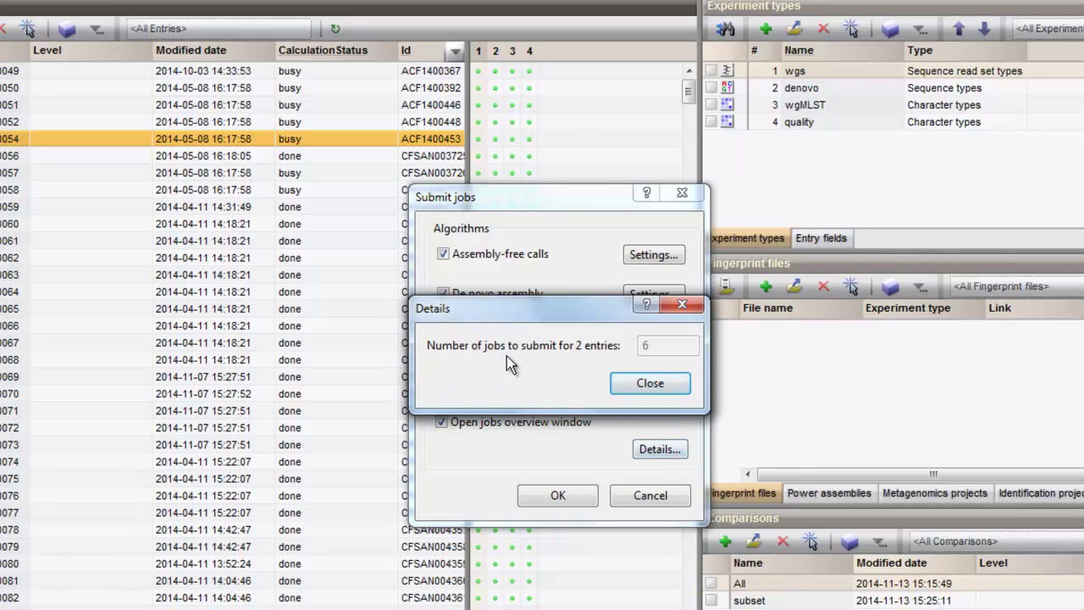
pyautogui.click(650, 385)
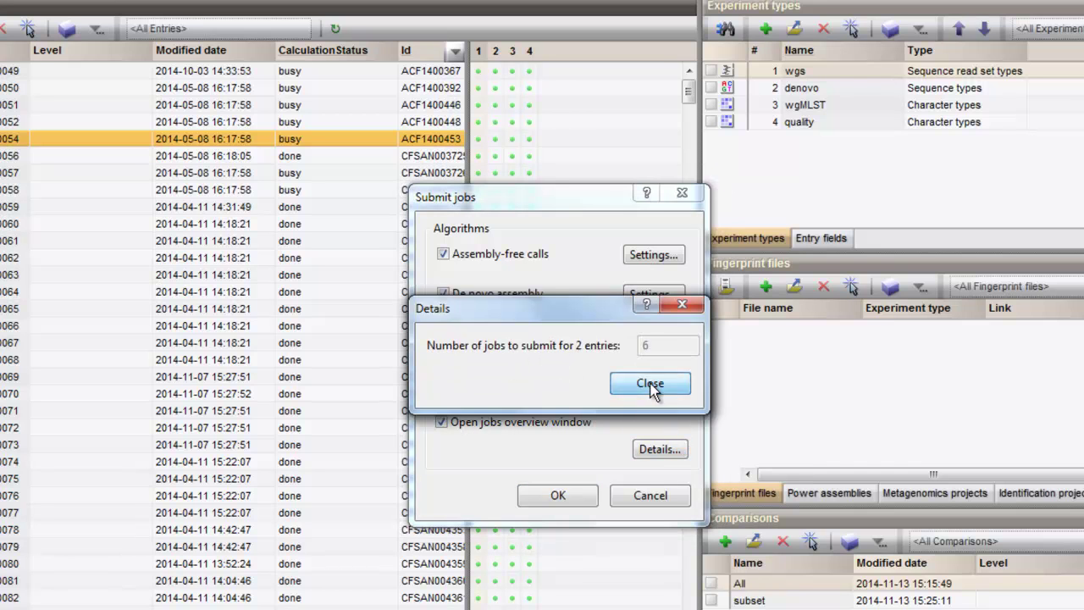
pyautogui.click(576, 500)
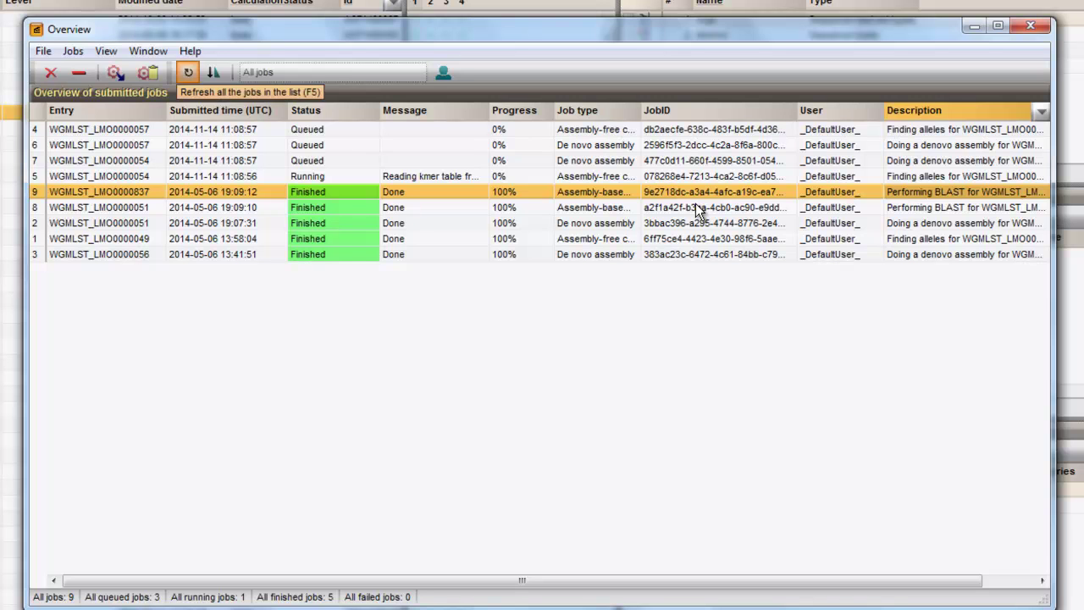
# - Check the Overview's auto-update settings and close them unchanged
pyautogui.hotkey('alt', 'f')
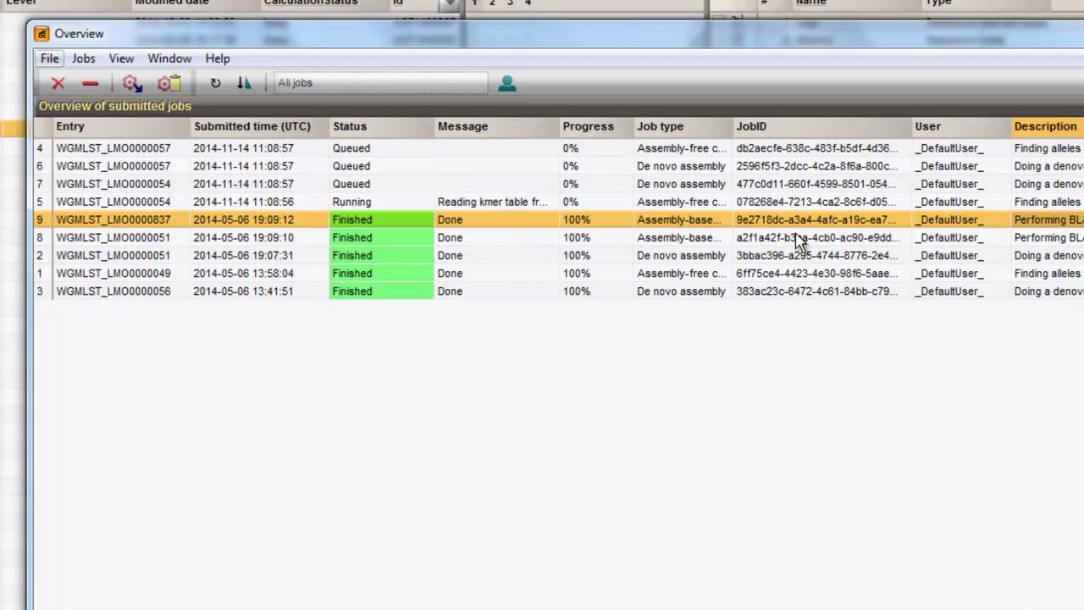
pyautogui.press('Return')
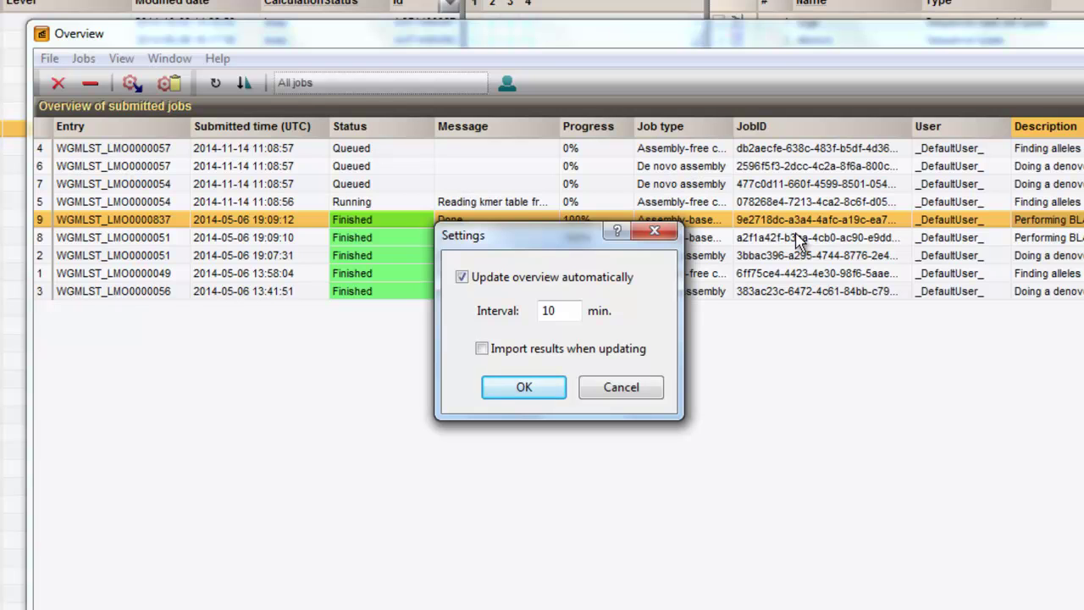
pyautogui.press('Return')
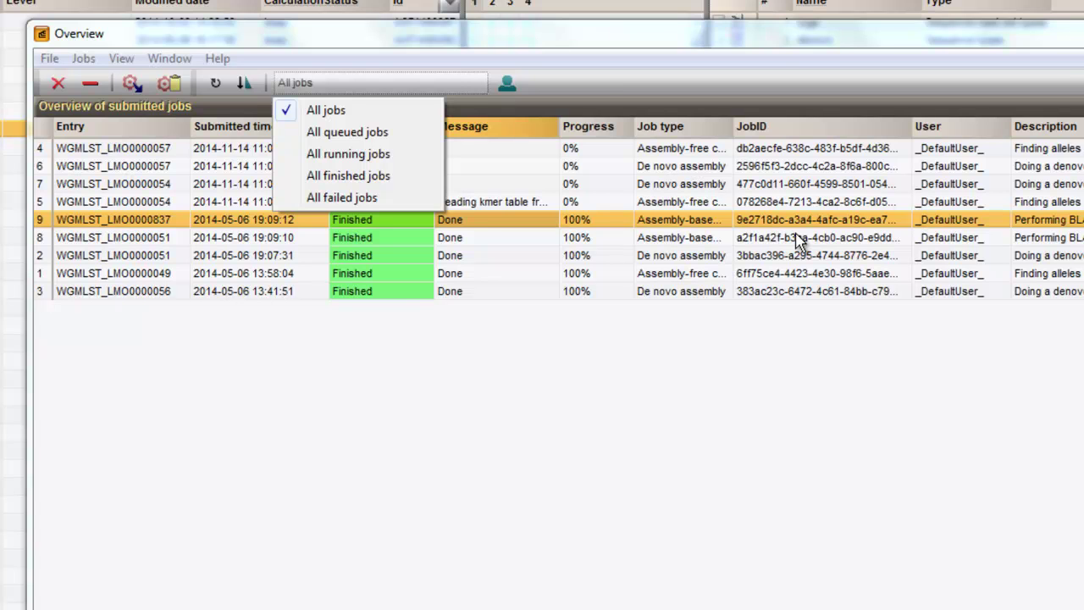
# - Cancel the queued WGMLST_LMO0000057 assembly-free job and clean it out of the job list
pyautogui.press('Escape')
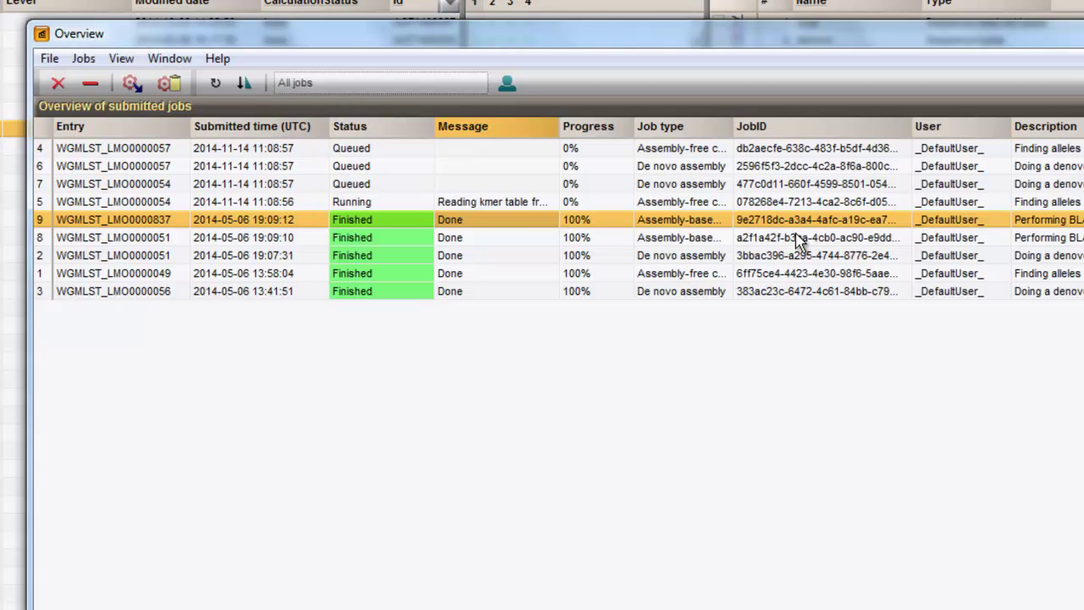
pyautogui.press('Home')
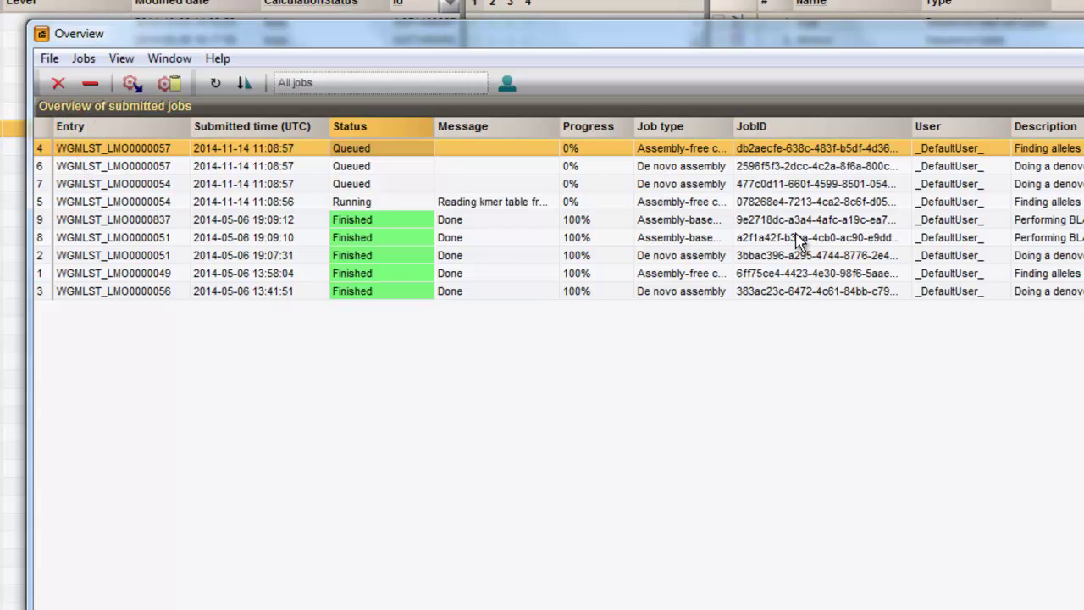
pyautogui.press('Delete')
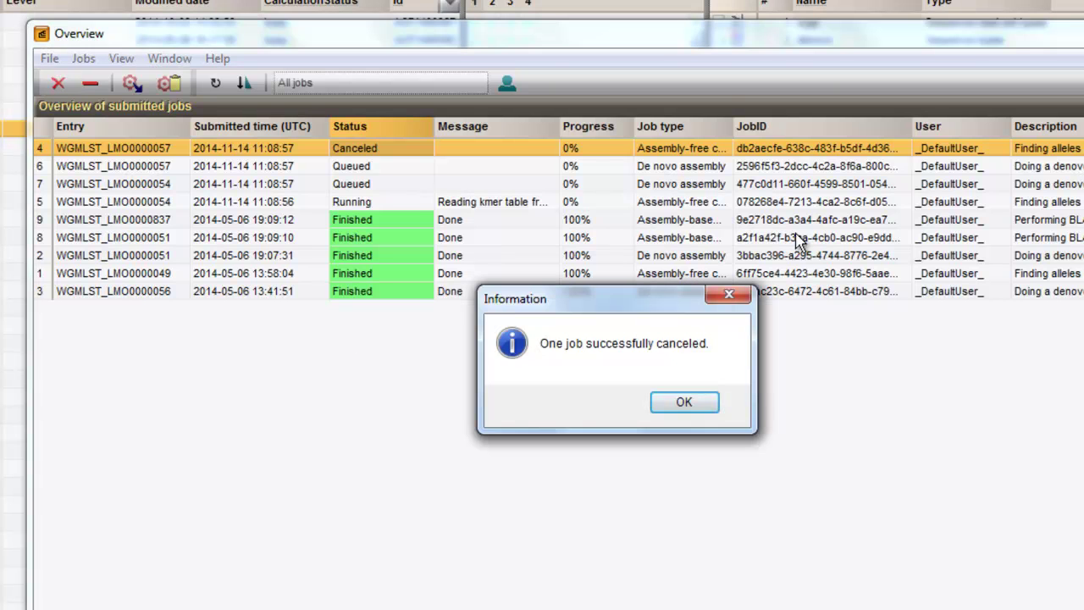
pyautogui.press('Return')
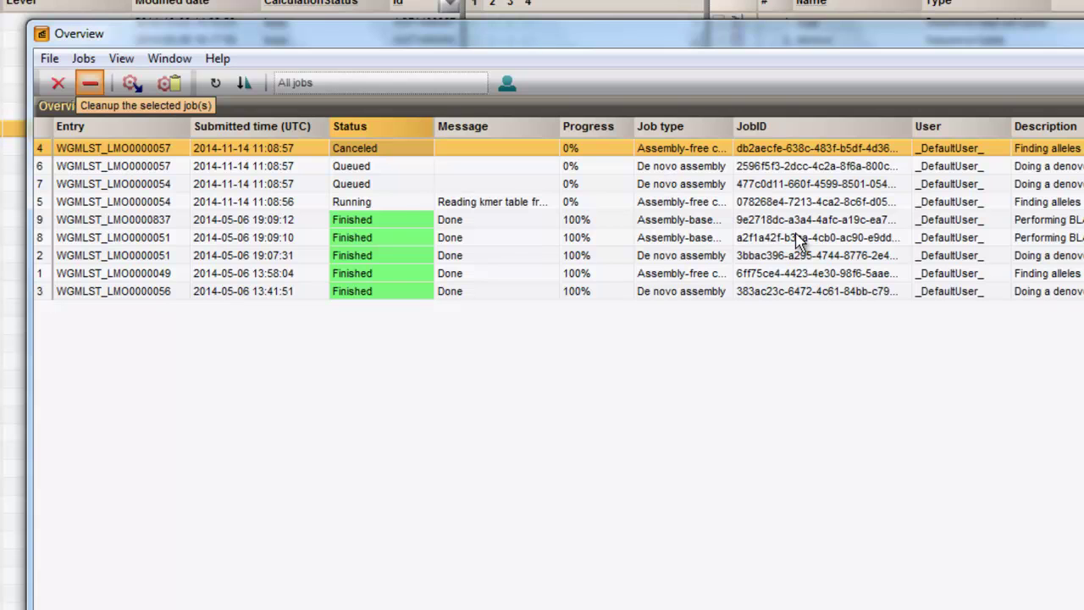
pyautogui.press('Delete')
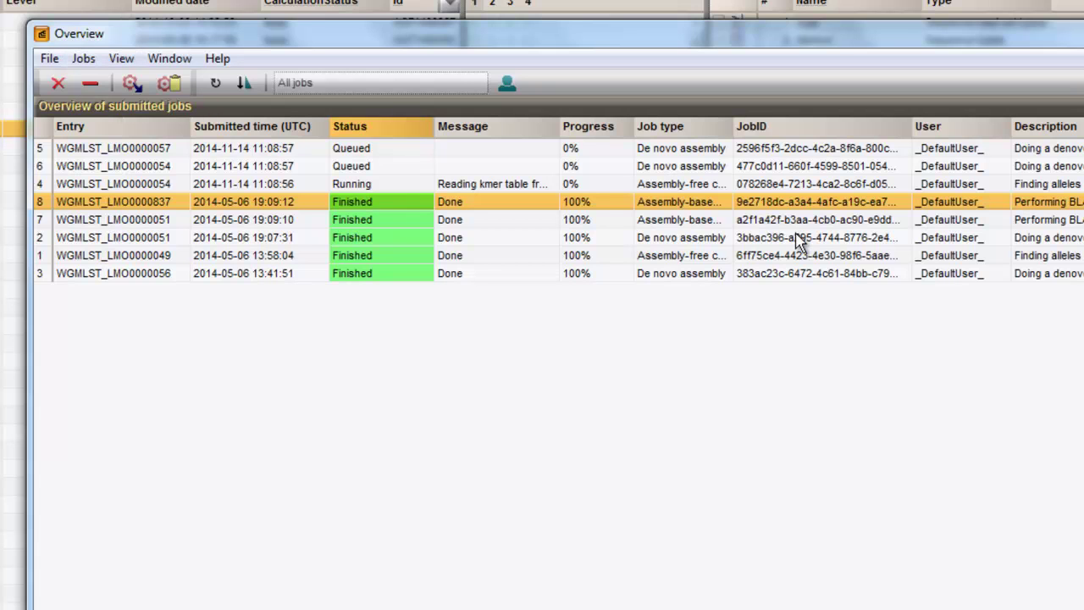
# - Fetch results for the finished WGMLST_LMO0000837 assembly-based job, confirm the import, and close Overview
pyautogui.hotkey('alt', 'j')
pyautogui.press('Up')
pyautogui.press('Up')
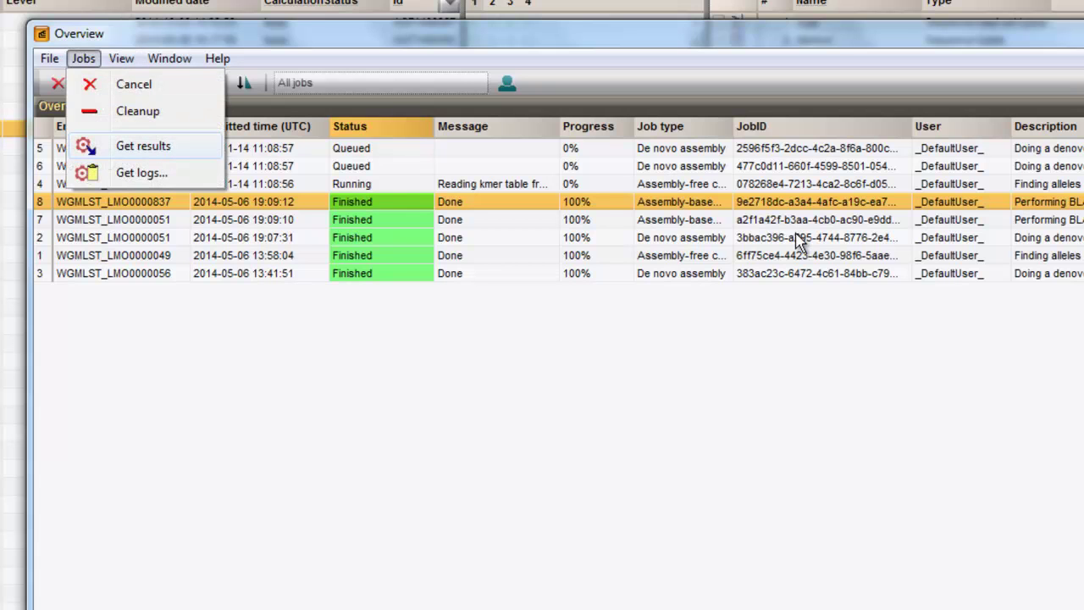
pyautogui.press('Return')
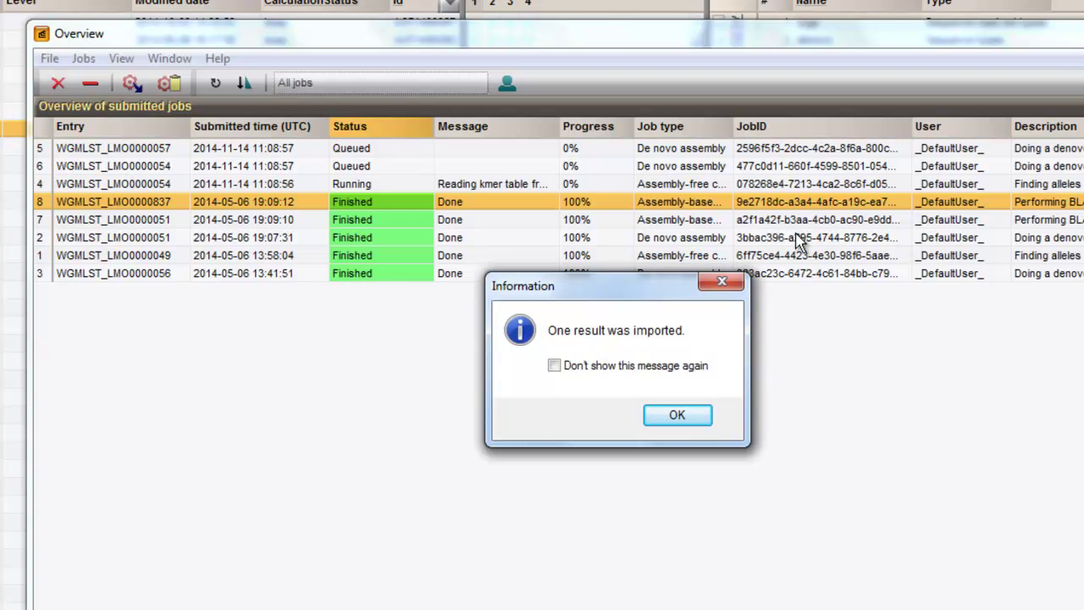
pyautogui.press('Return')
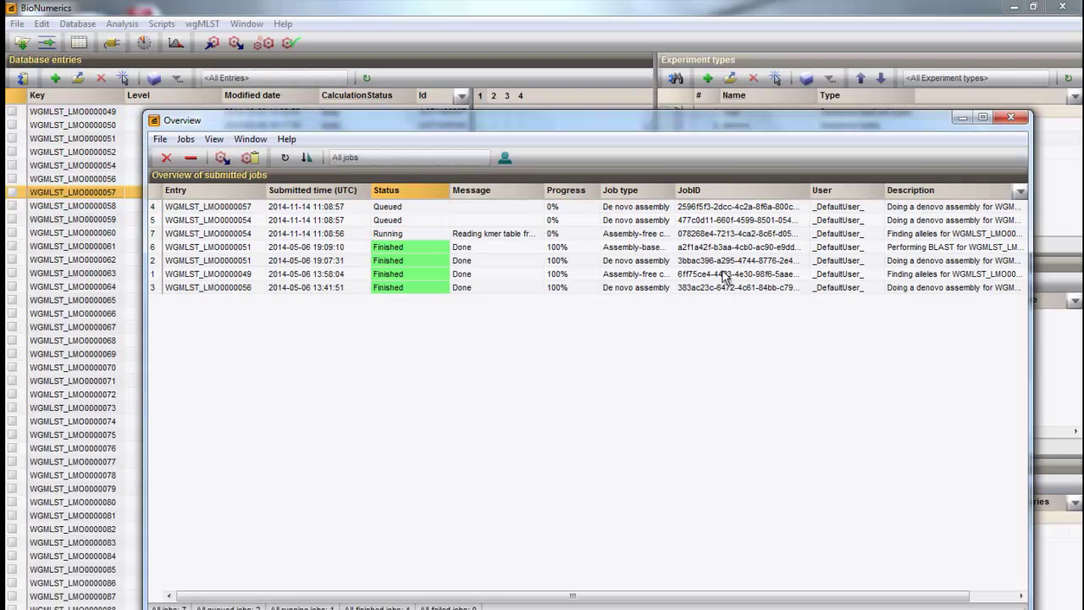
pyautogui.hotkey('alt', 'F4')
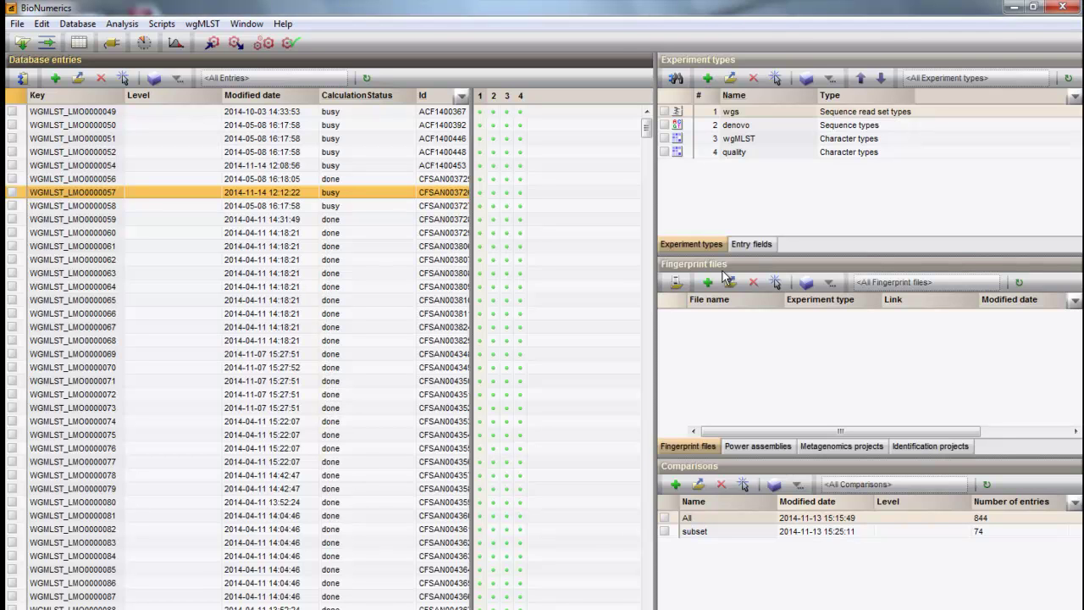